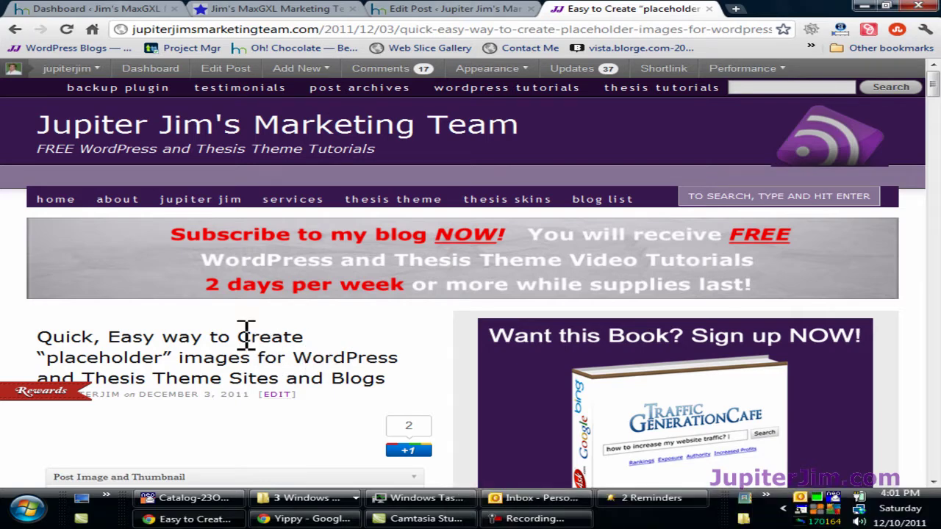
# Scroll through the published placeholder images post on the Jupiter Jim site.
pyautogui.scroll(-1, 222, 340)
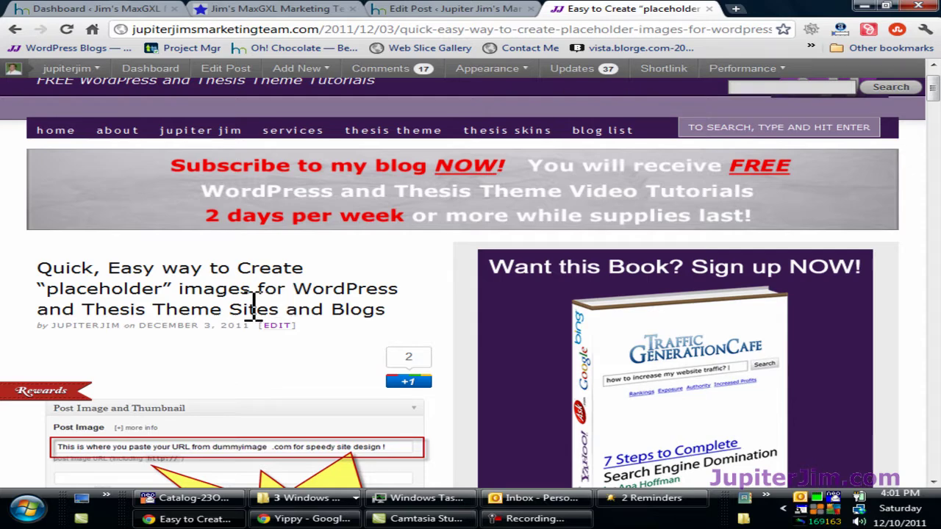
pyautogui.scroll(-9, 254, 303)
pyautogui.scroll(-10, 262, 338)
pyautogui.scroll(5, 263, 374)
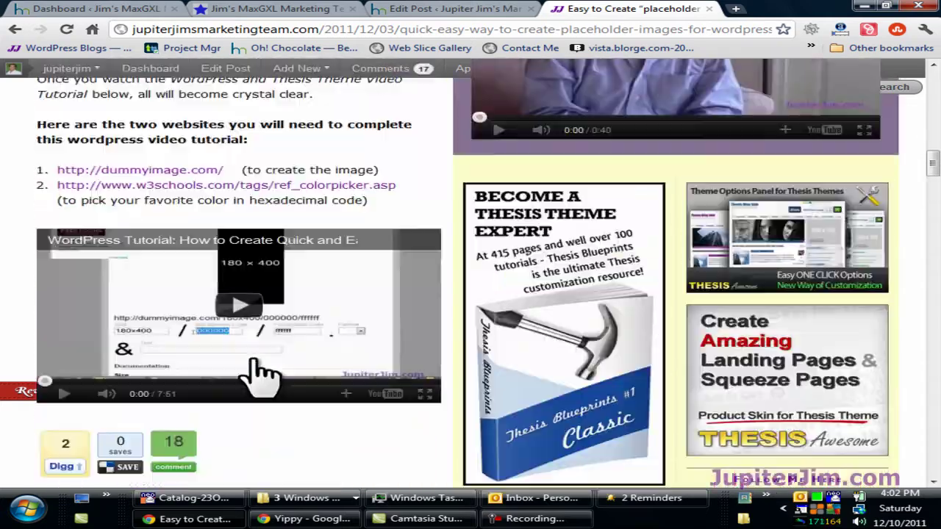
pyautogui.scroll(12, 257, 364)
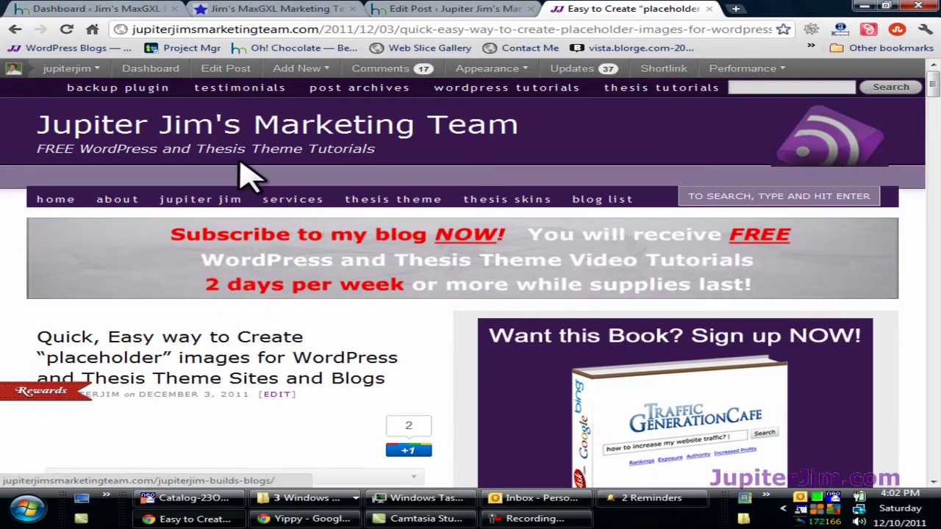
# Review the same placeholder images post on the MaxGXL site, then go to the admin Dashboard.
pyautogui.click(241, 11)
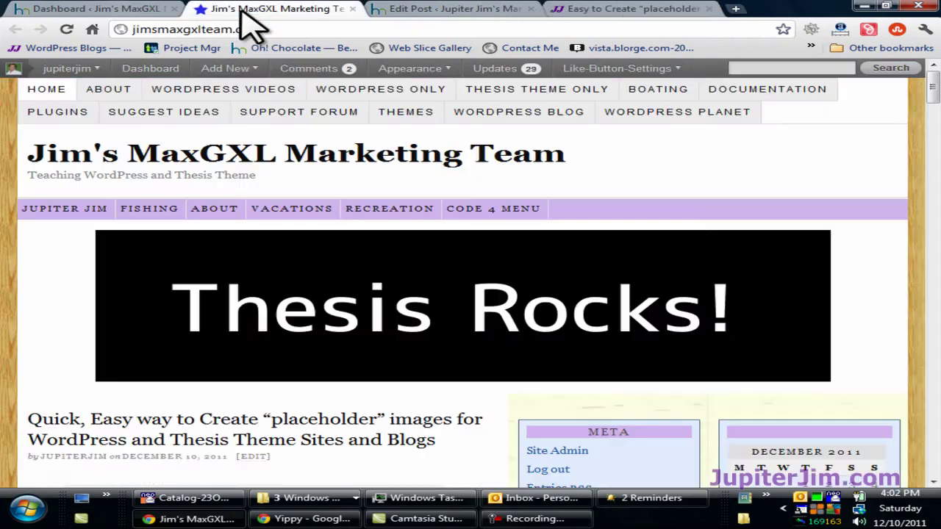
pyautogui.scroll(-2, 59, 272)
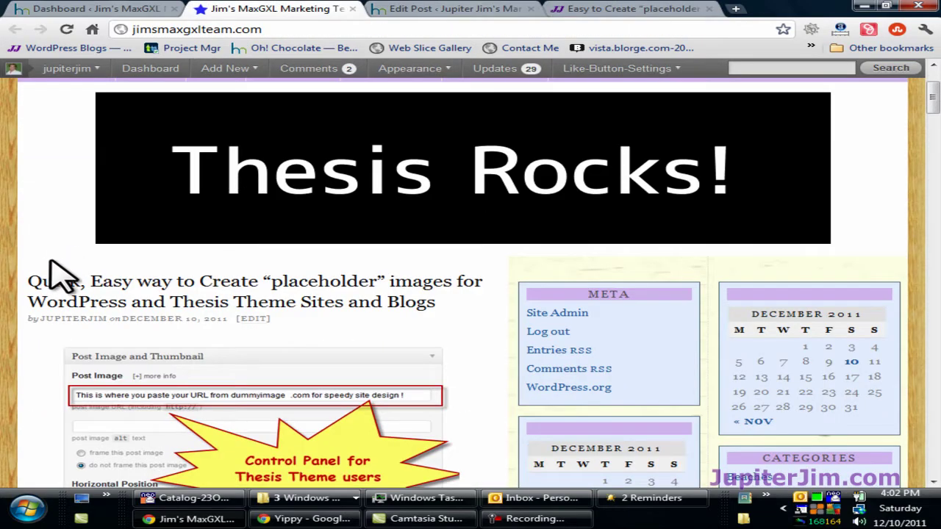
pyautogui.scroll(-7, 46, 284)
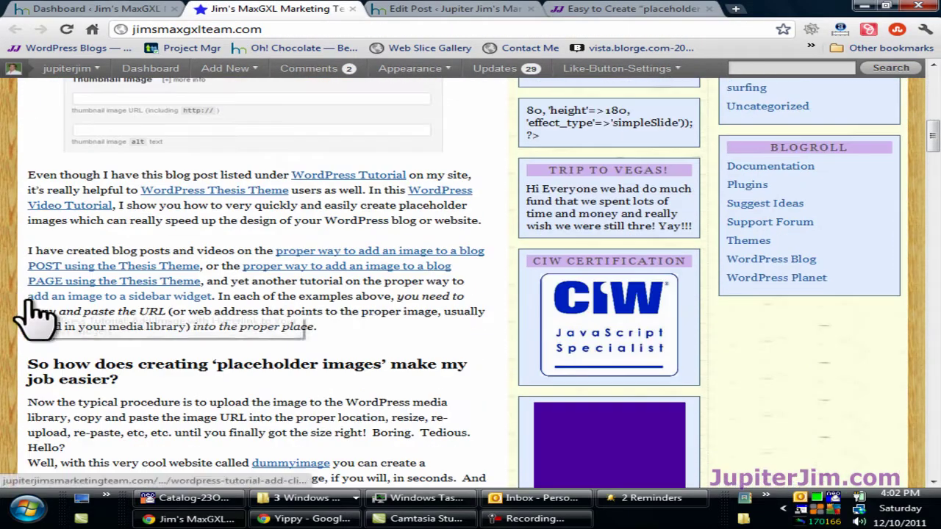
pyautogui.scroll(-9, 33, 313)
pyautogui.scroll(4, 84, 393)
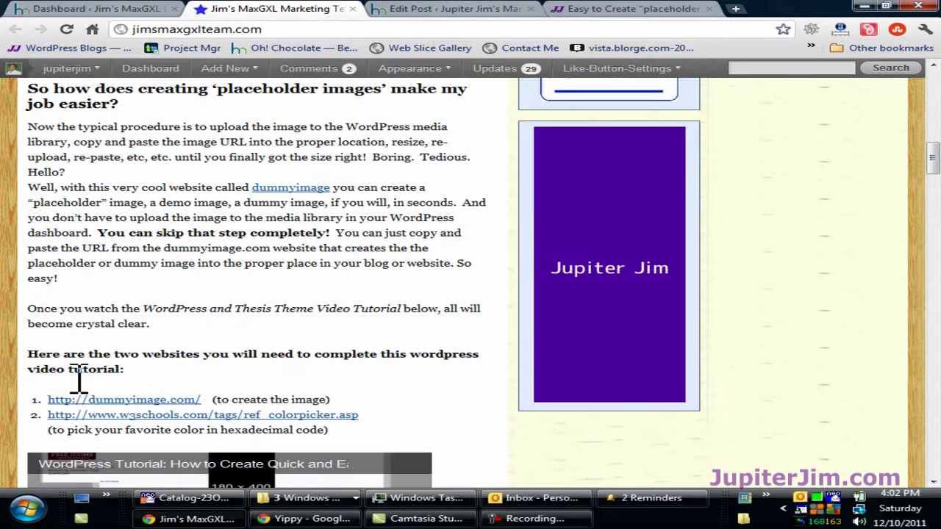
pyautogui.scroll(7, 83, 395)
pyautogui.scroll(4, 85, 394)
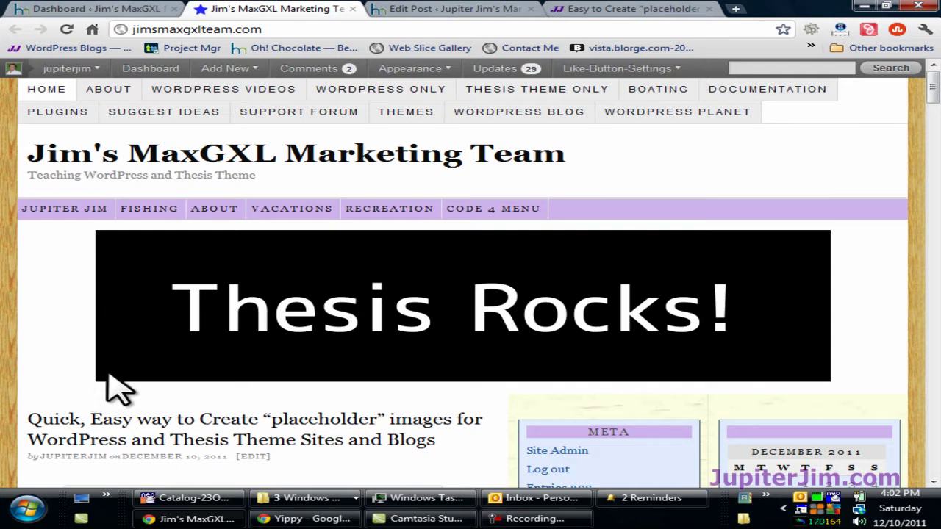
pyautogui.click(55, 10)
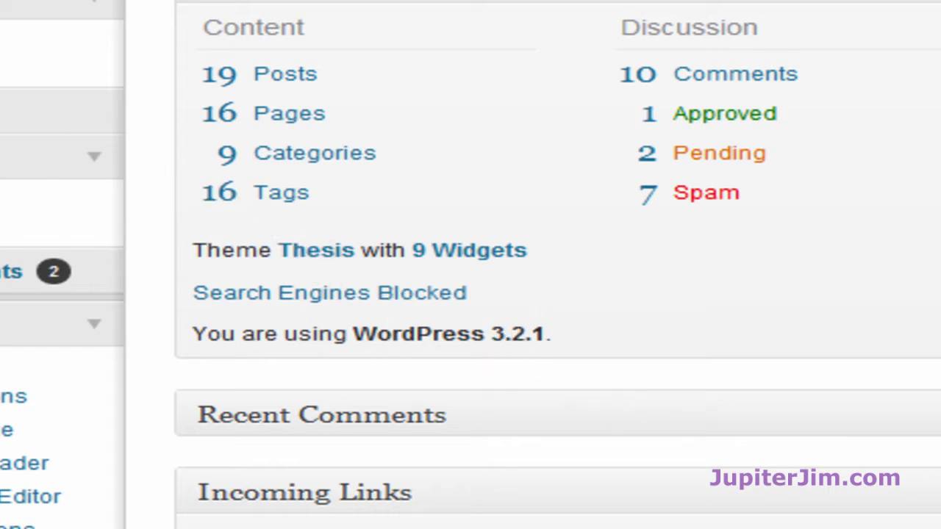
# Open the 'Quick, Easy way to Create placeholder images' post from the Posts list.
pyautogui.click(283, 77)
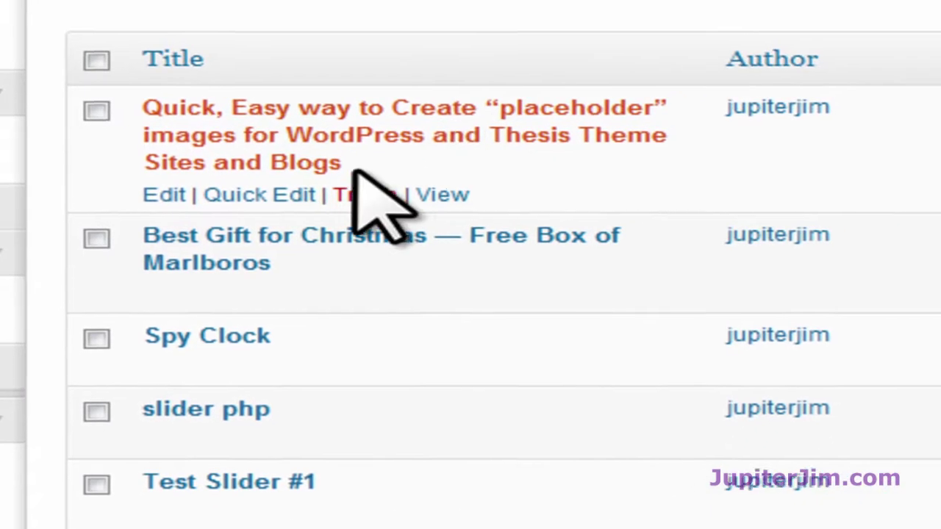
pyautogui.click(254, 142)
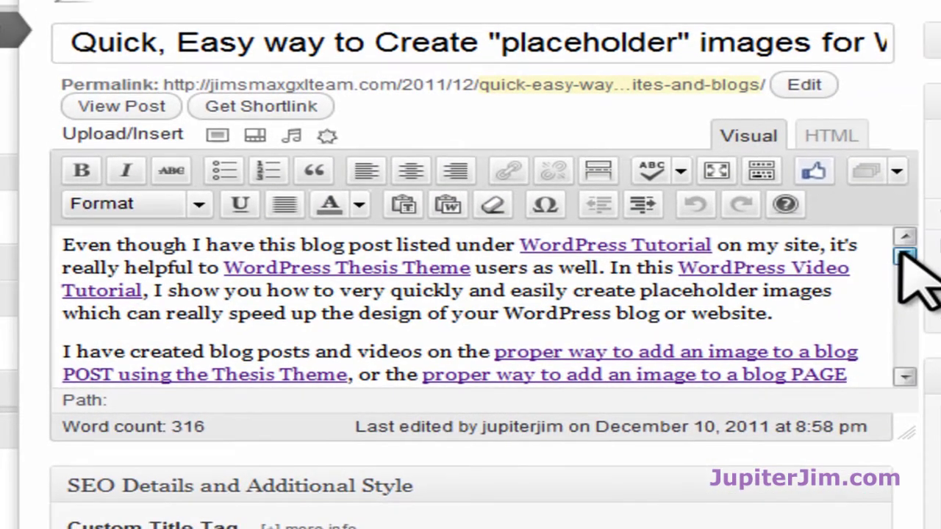
pyautogui.moveTo(903, 250)
pyautogui.mouseDown()
pyautogui.moveTo(898, 354)
pyautogui.moveTo(904, 250)
pyautogui.mouseUp()
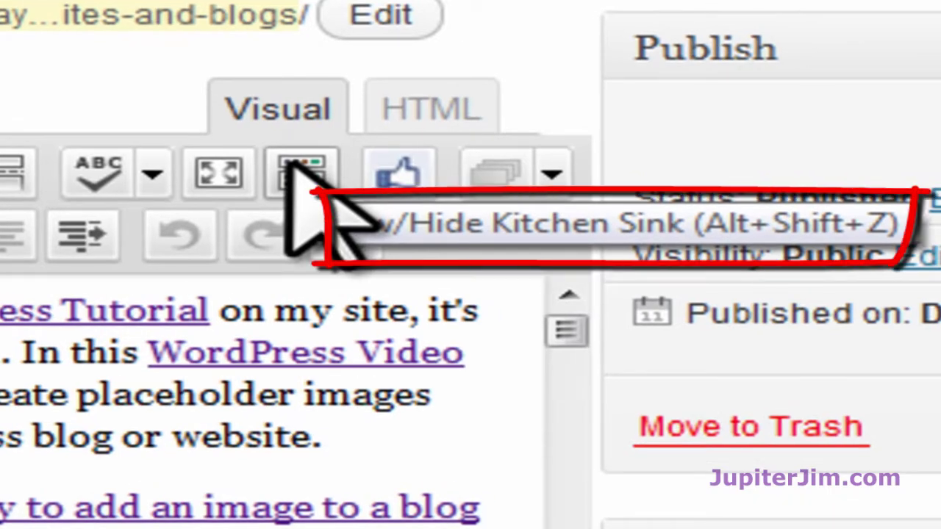
pyautogui.click(294, 170)
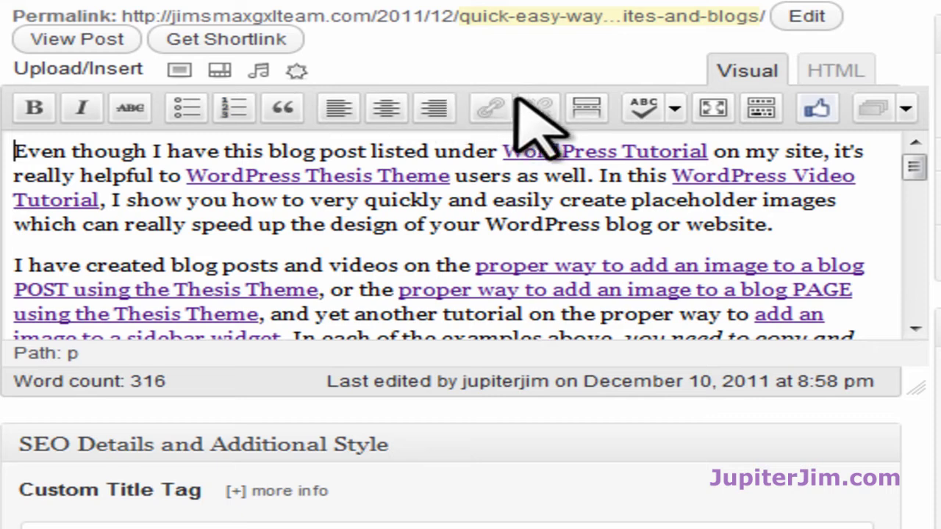
pyautogui.click(763, 109)
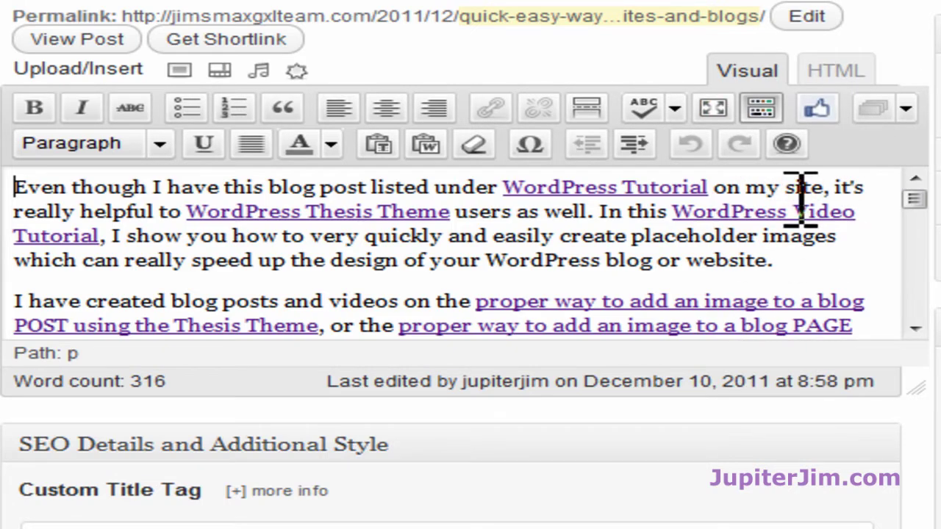
pyautogui.click(838, 73)
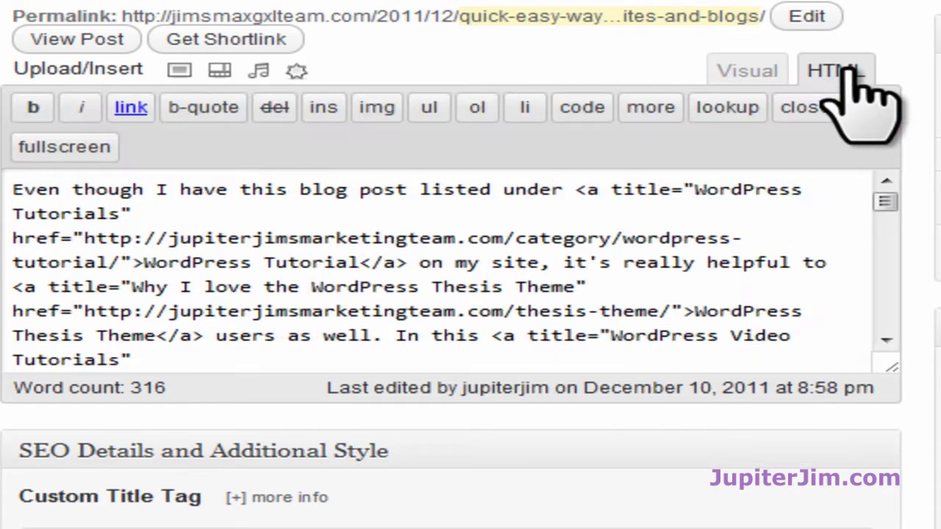
pyautogui.scroll(-15, 784, 257)
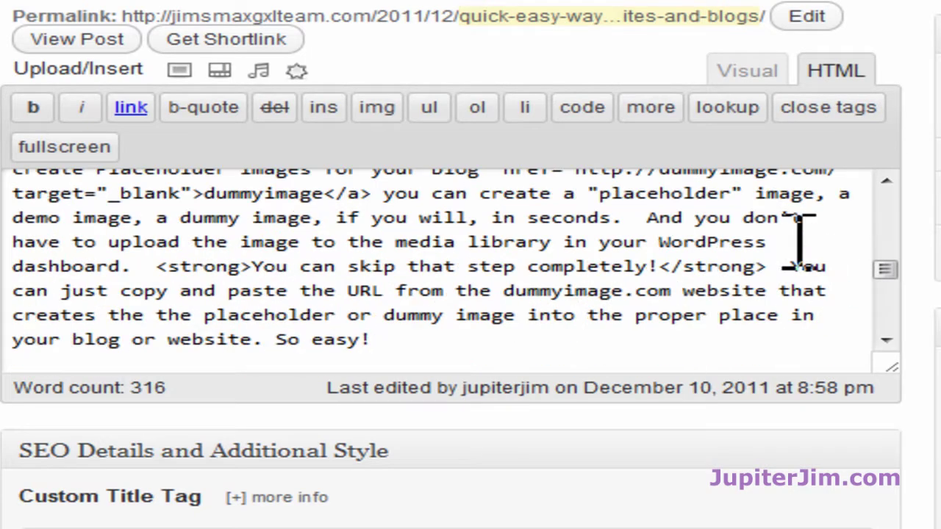
pyautogui.scroll(-2, 808, 236)
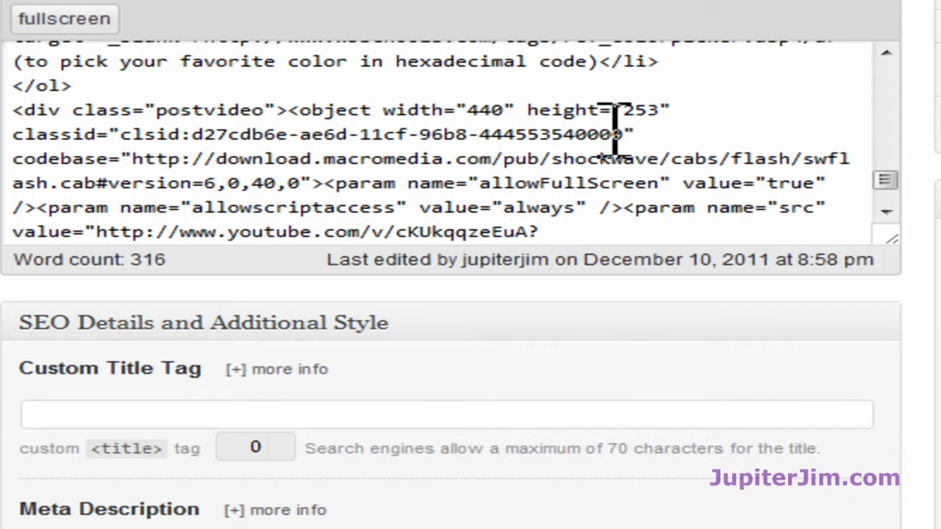
pyautogui.scroll(15, 725, 169)
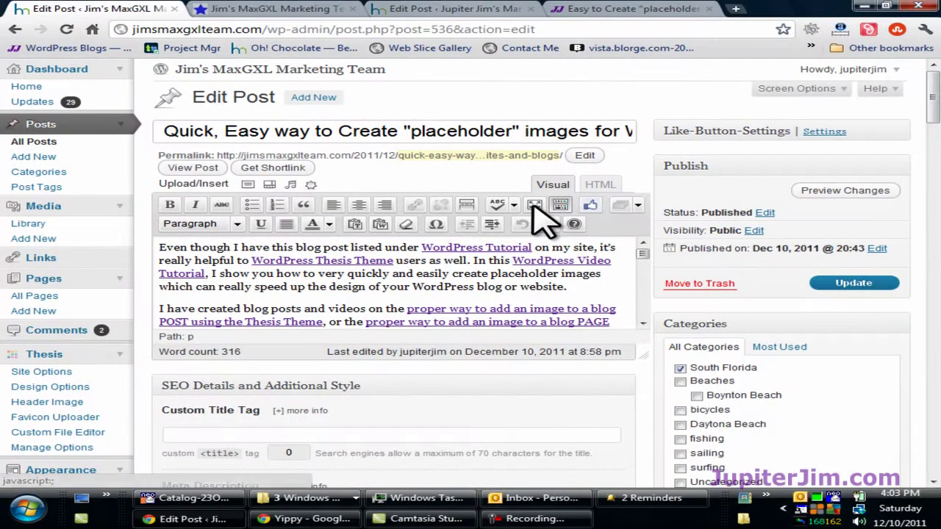
# In the fullscreen editor, add 'for all to' to the opening paragraph and bold 'website'.
pyautogui.click(535, 206)
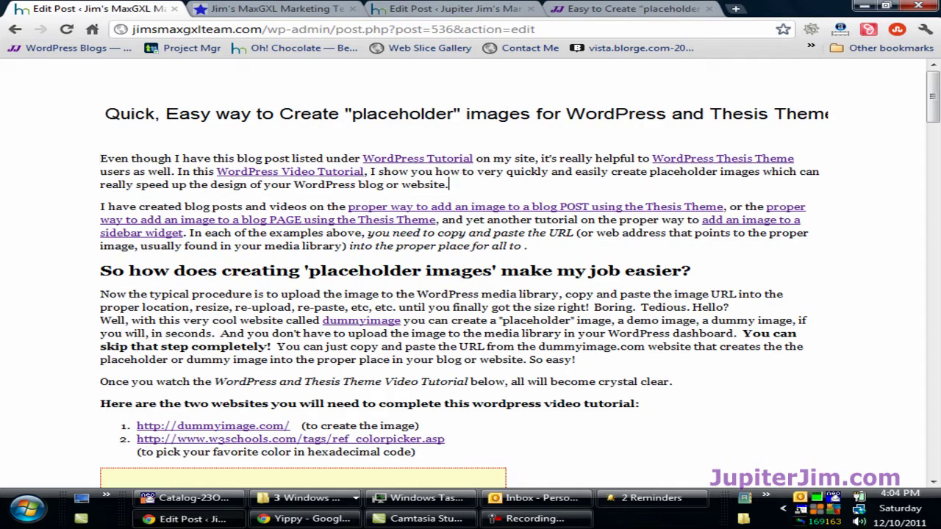
pyautogui.write('for all to see')
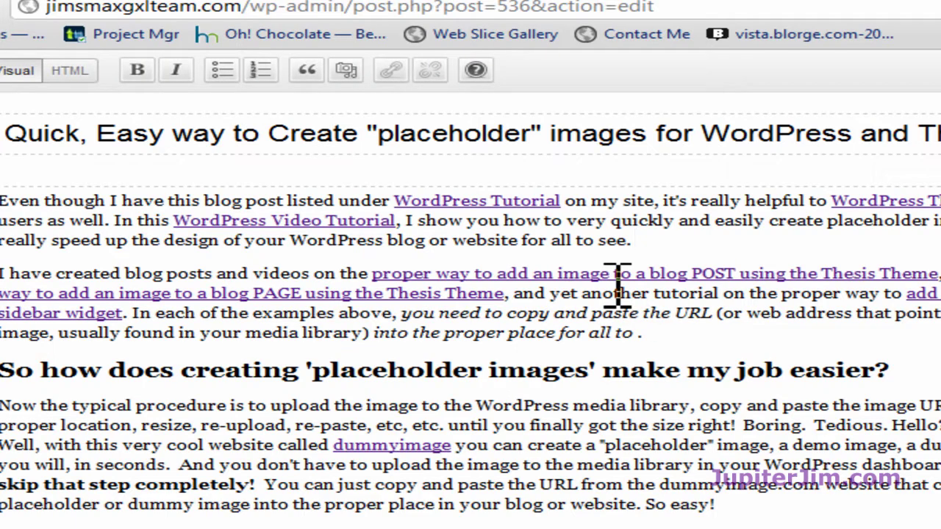
pyautogui.doubleClick(491, 243)
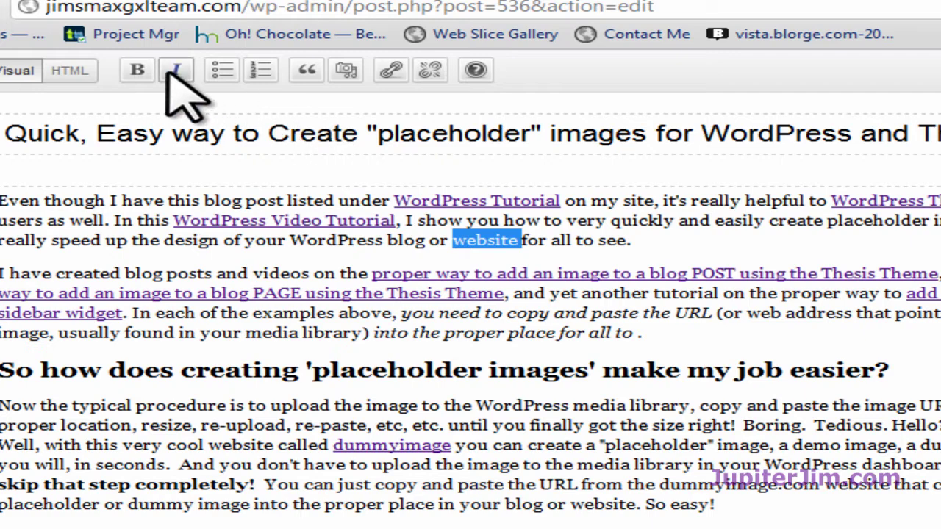
pyautogui.click(140, 71)
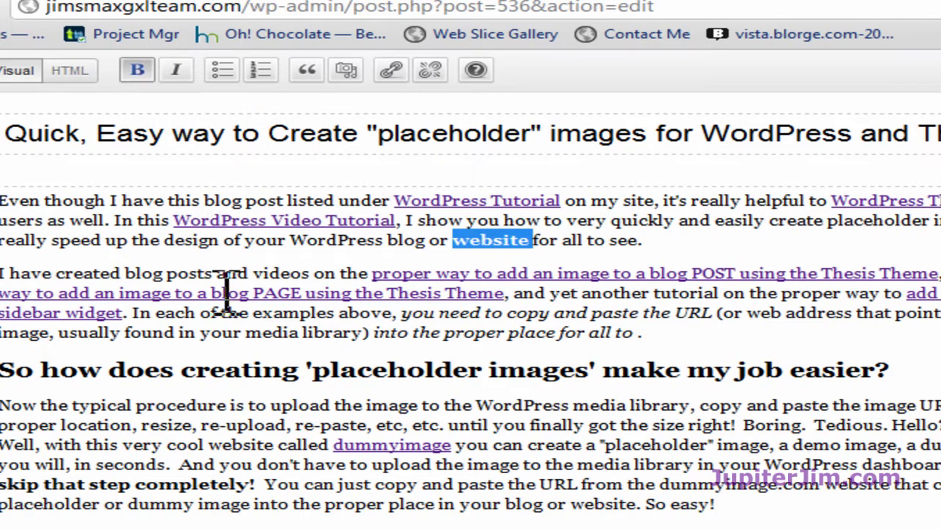
pyautogui.click(650, 302)
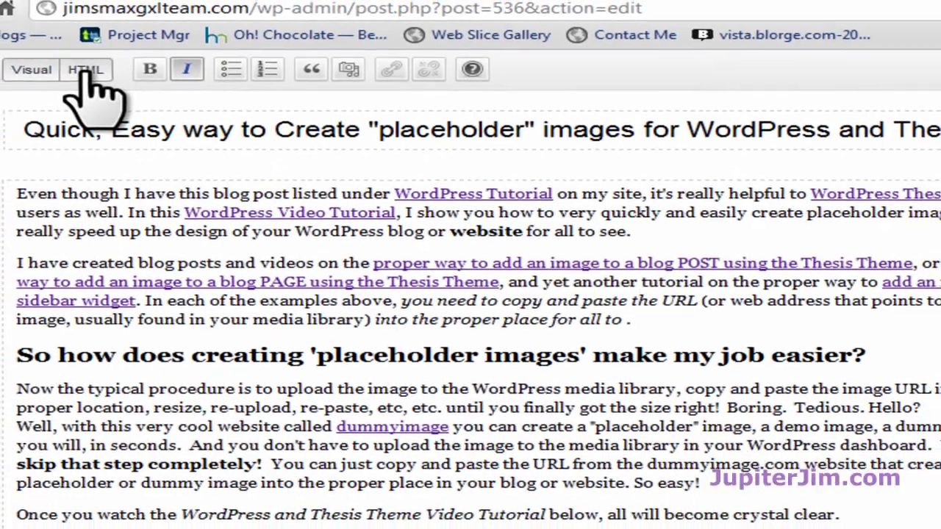
# Inspect the post's HTML source, return to the Visual editor, and update the post.
pyautogui.click(72, 71)
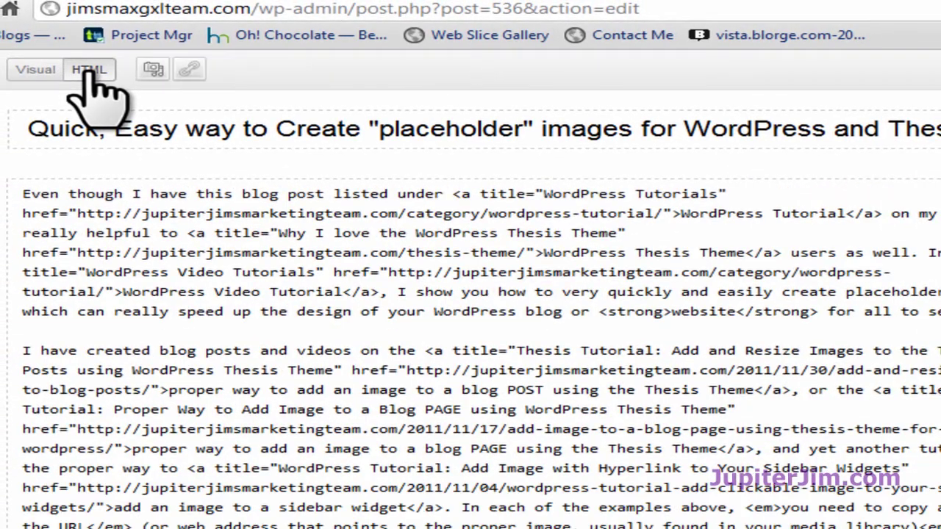
pyautogui.scroll(-10, 839, 368)
pyautogui.scroll(11, 821, 389)
pyautogui.scroll(2, 817, 390)
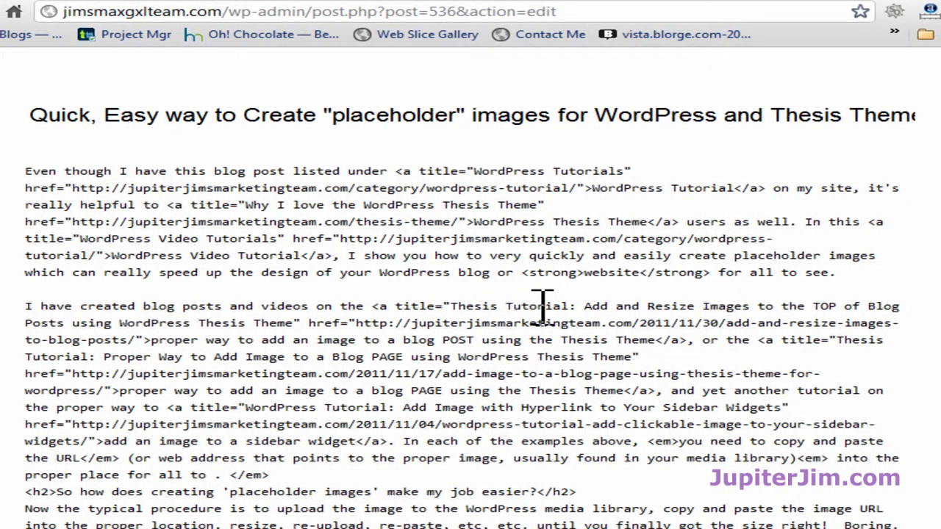
pyautogui.moveTo(169, 105)
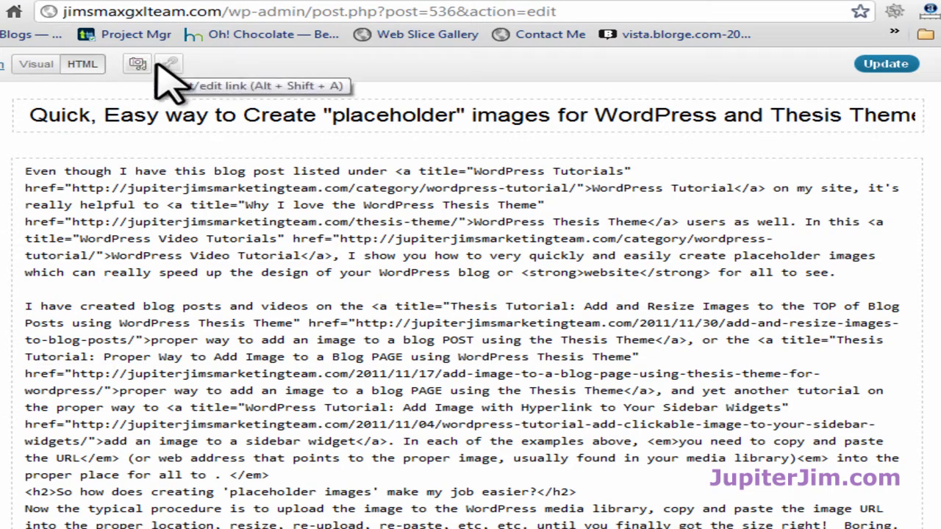
pyautogui.click(30, 65)
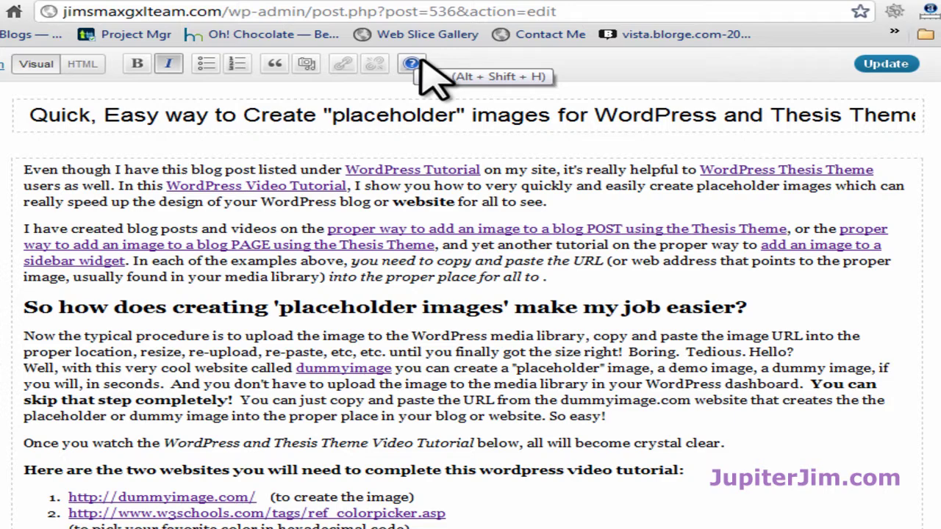
pyautogui.click(888, 71)
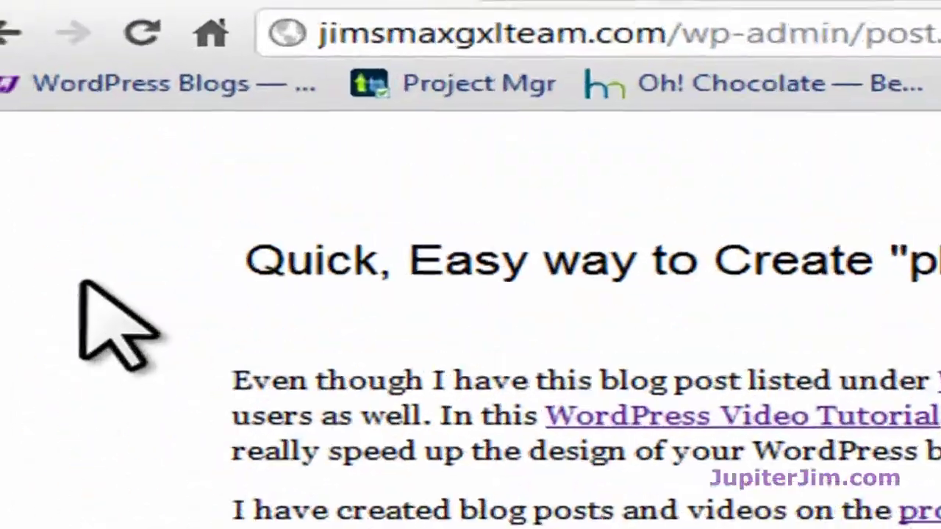
pyautogui.moveTo(50, 137)
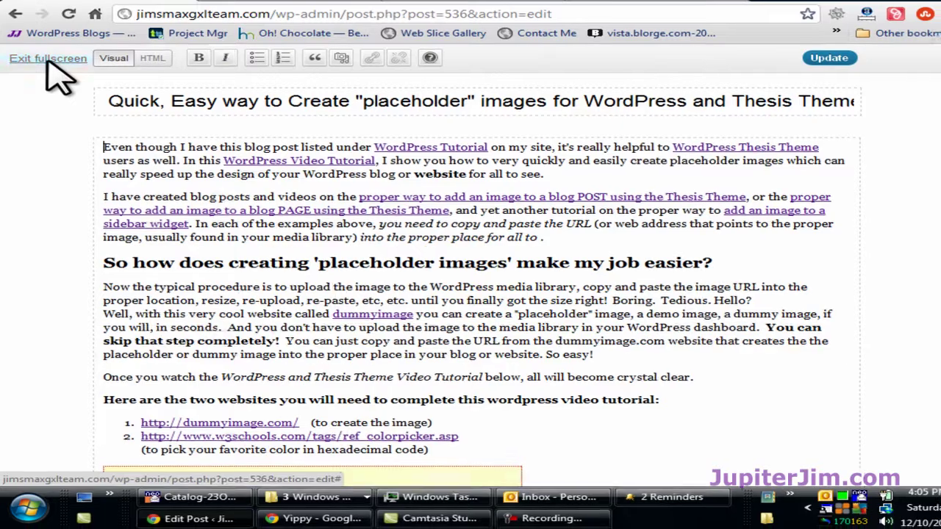
# Leave fullscreen, keep the unsaved edits by staying on the page, and update the post.
pyautogui.click(48, 60)
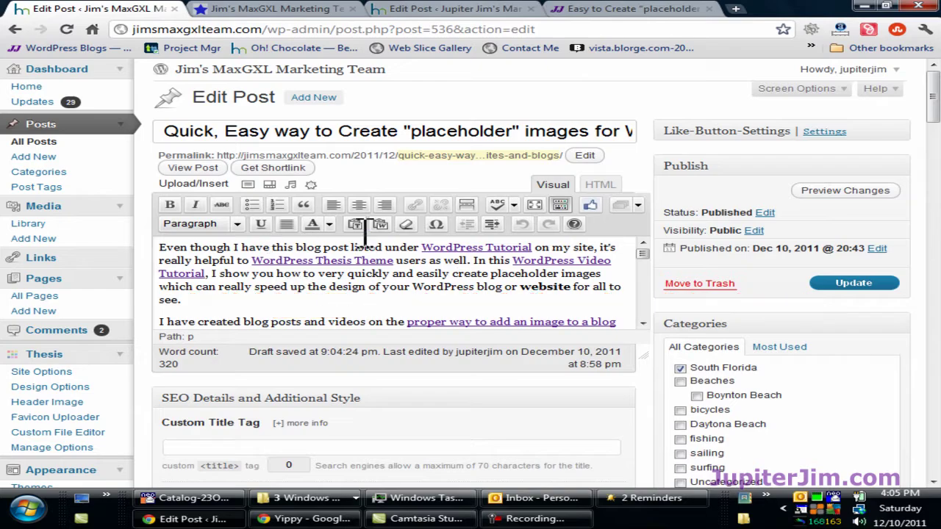
pyautogui.click(26, 87)
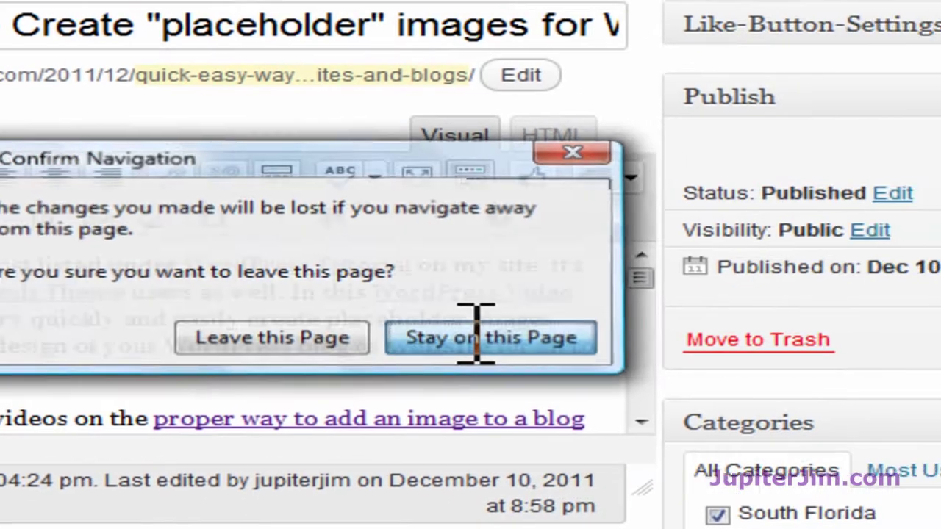
pyautogui.click(656, 329)
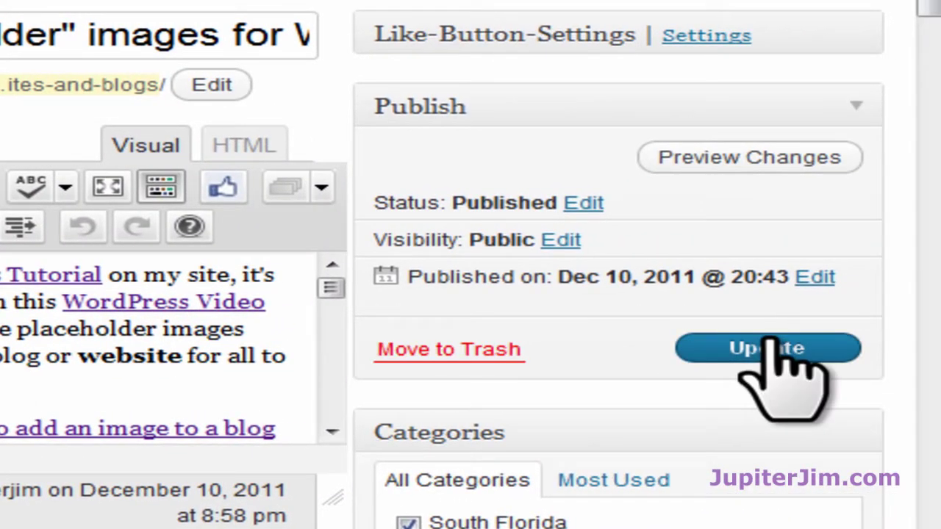
pyautogui.click(769, 342)
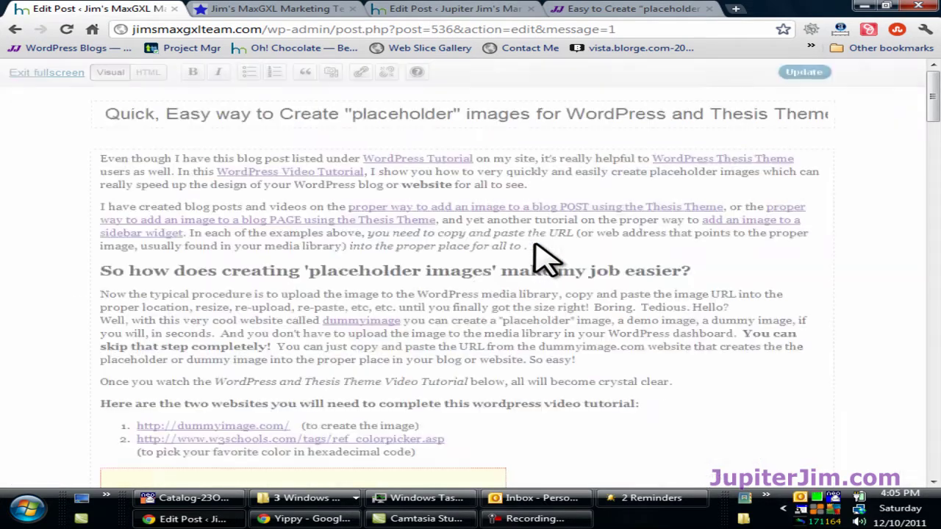
# Bold the italic phrase 'into the proper place for all to', update, and exit fullscreen.
pyautogui.click(483, 247)
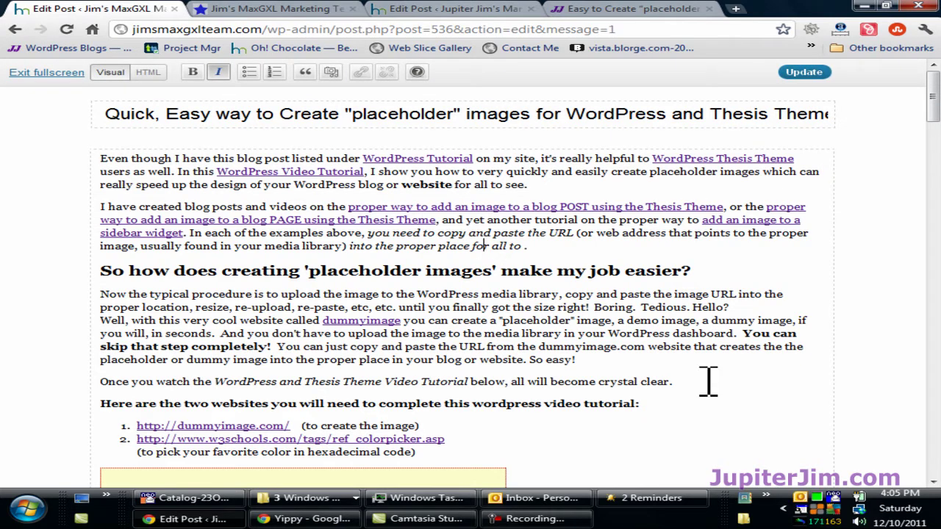
pyautogui.moveTo(351, 247); pyautogui.dragTo(525, 250)
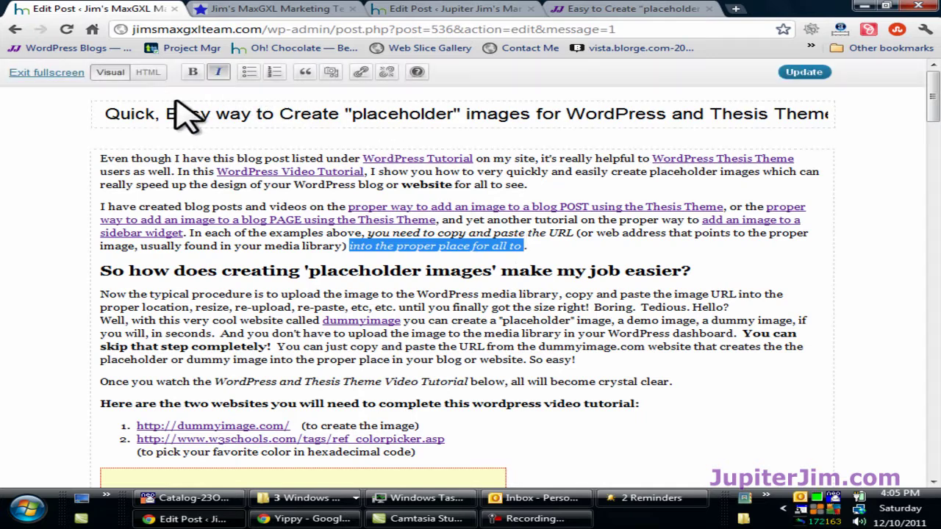
pyautogui.click(192, 72)
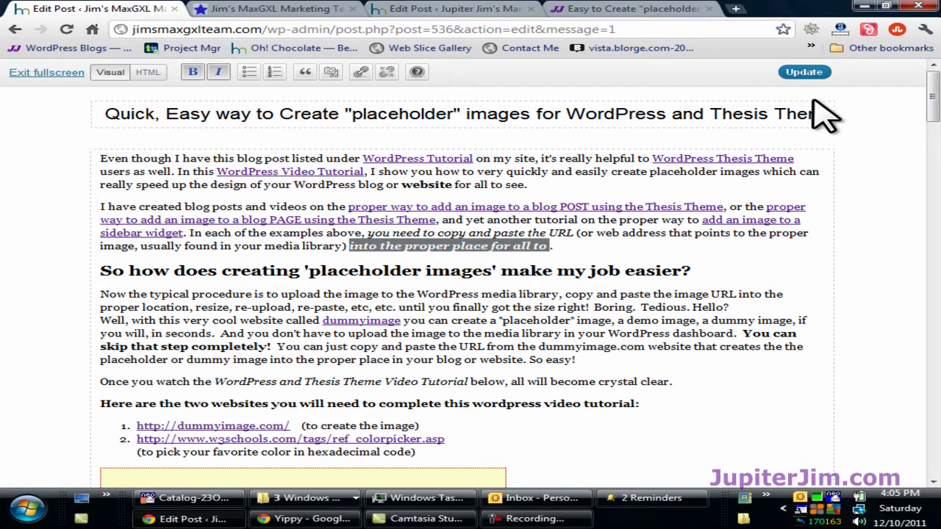
pyautogui.click(616, 255)
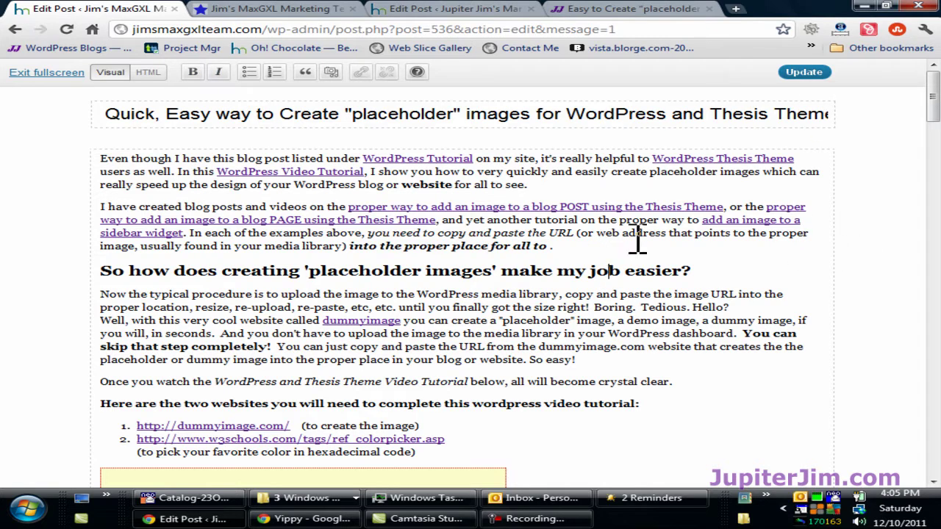
pyautogui.click(804, 74)
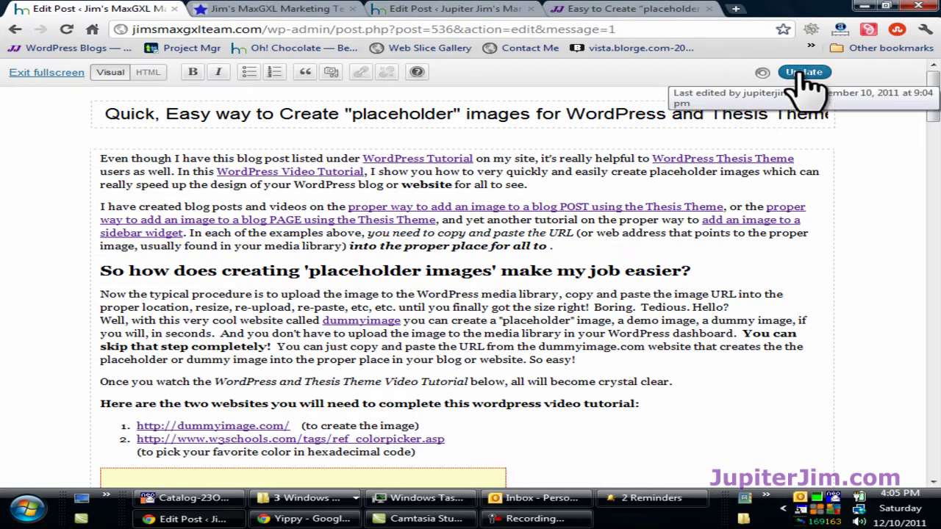
pyautogui.click(45, 74)
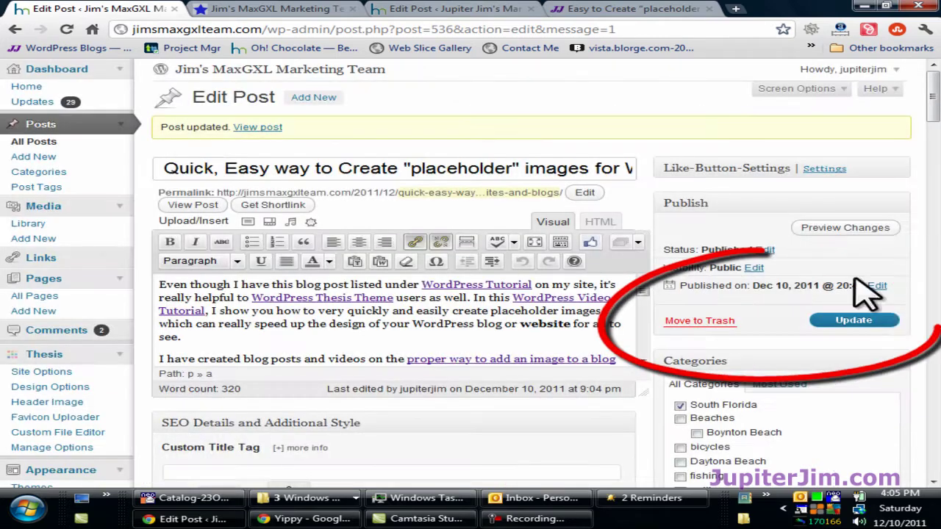
# Update the post again and return to the Dashboard home page.
pyautogui.click(886, 327)
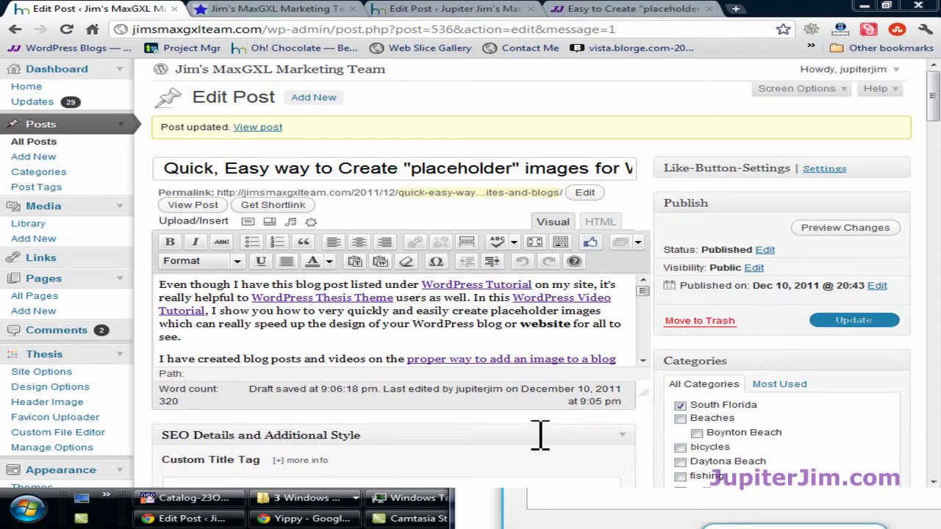
pyautogui.click(25, 91)
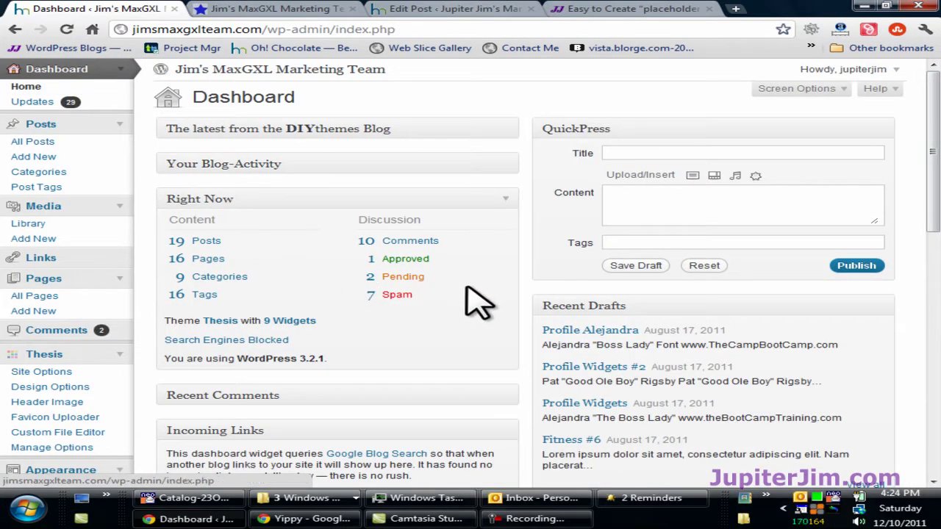
# Check the live blog post, where 'into the proper place for all to' now shows bold italic.
pyautogui.click(253, 11)
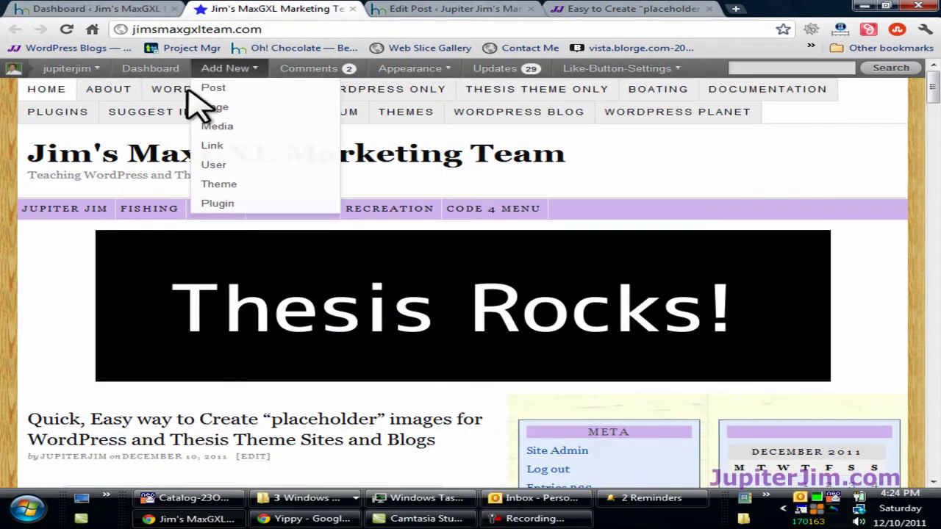
pyautogui.scroll(-7, 53, 307)
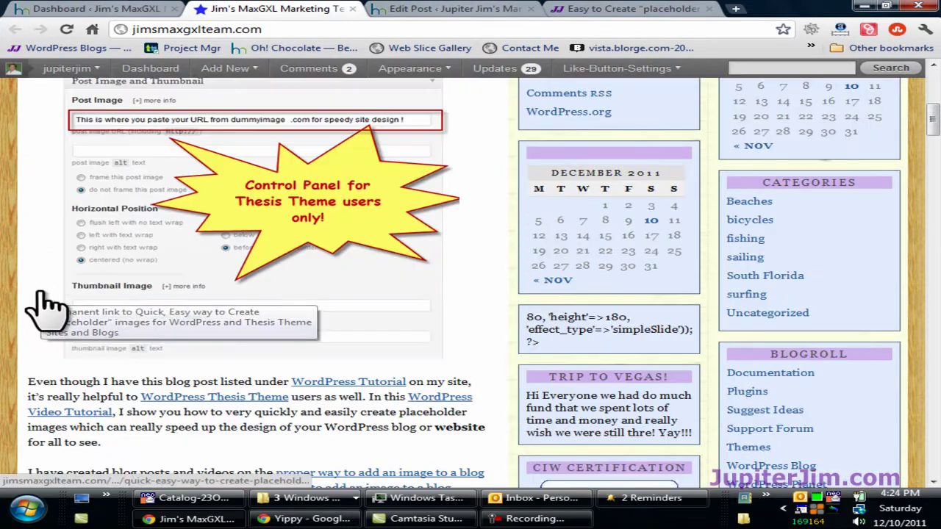
pyautogui.scroll(-1, 42, 293)
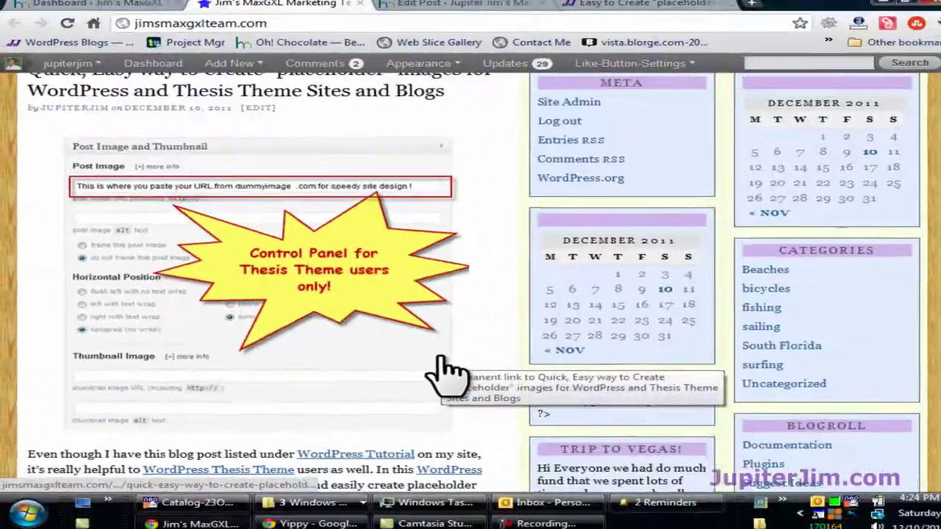
pyautogui.scroll(5, 441, 375)
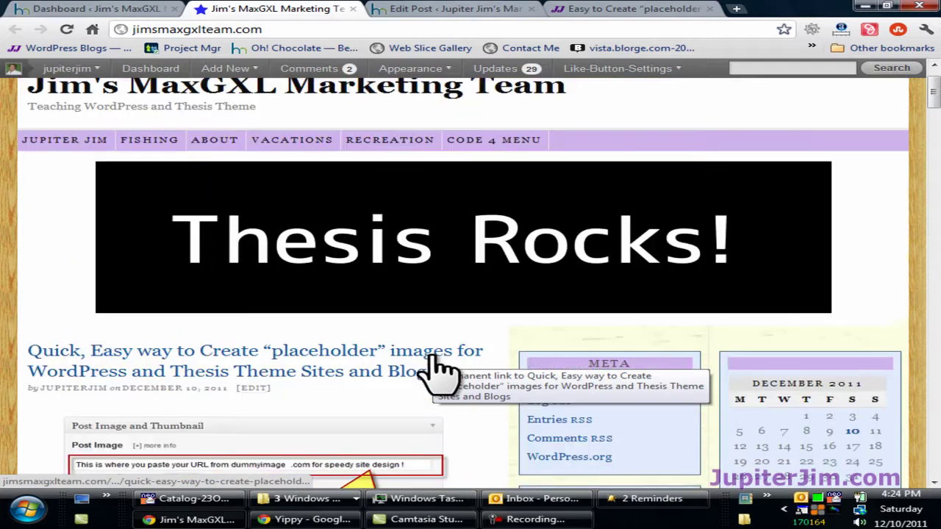